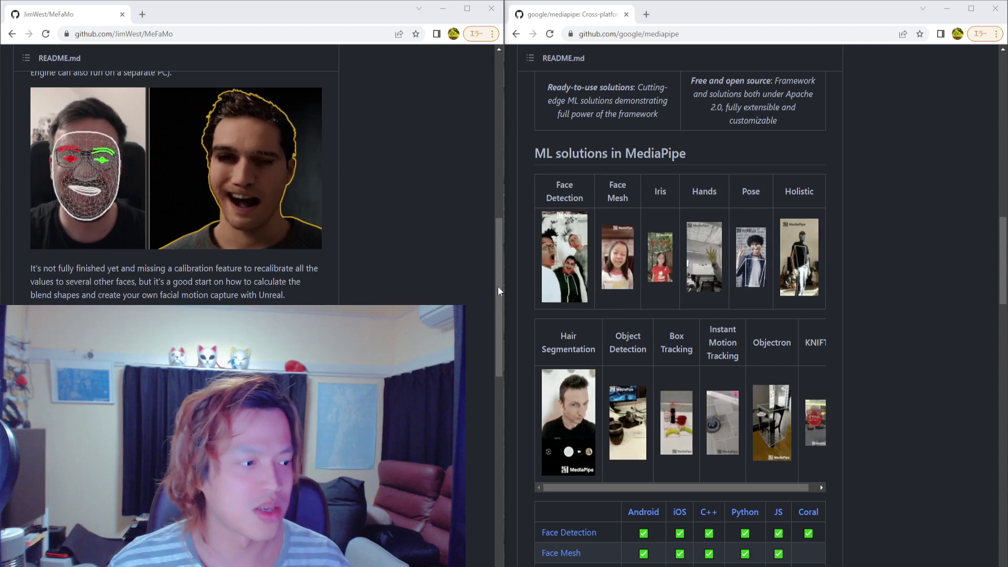
Open the MeFaMo v0.1 Initial Release and expand its assets to show the 192 MB mefamo_win64.zip.
scroll(453, 270, "up", 5)
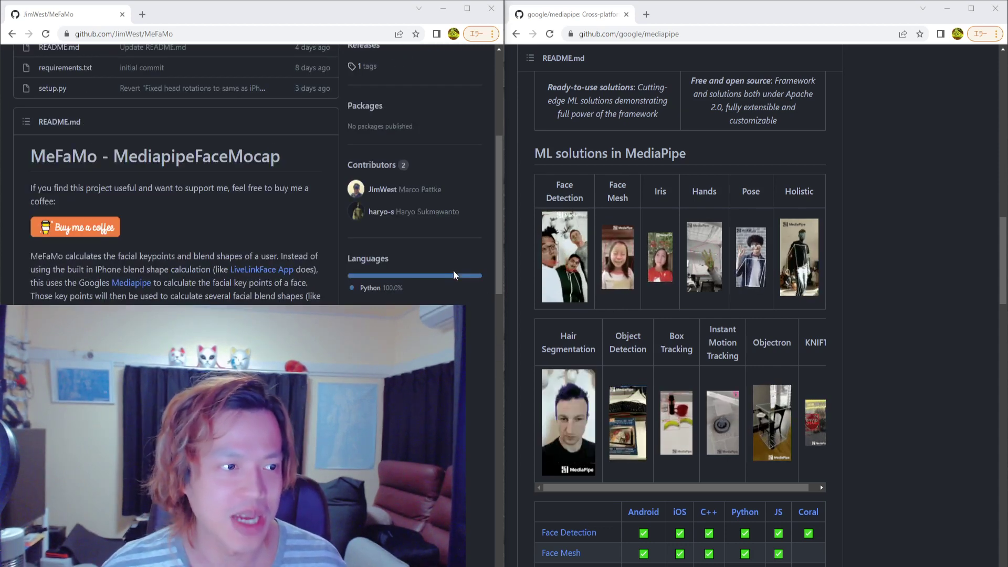
scroll(453, 270, "down", 3)
scroll(454, 271, "down", 2)
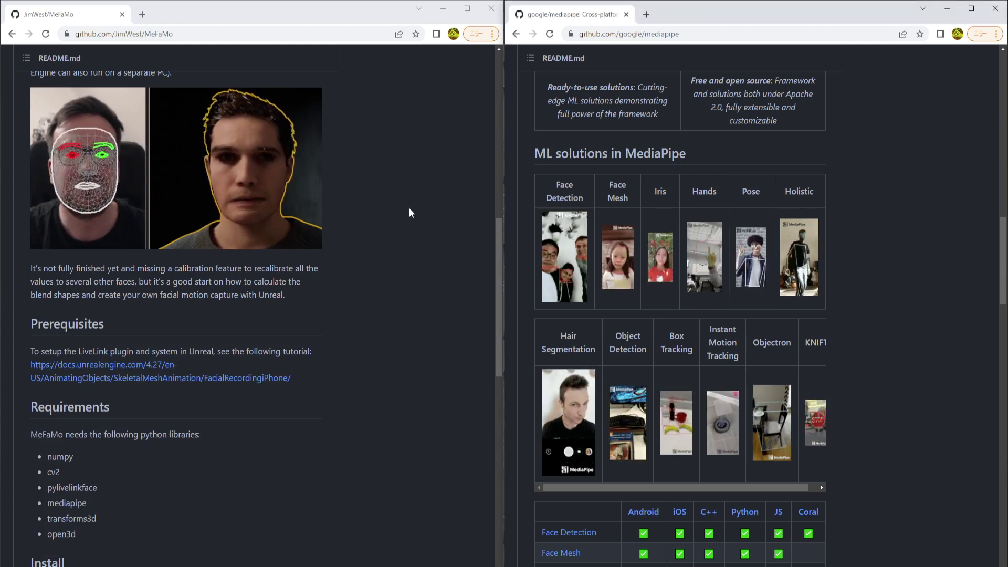
scroll(408, 206, "up", 2)
scroll(408, 206, "up", 8)
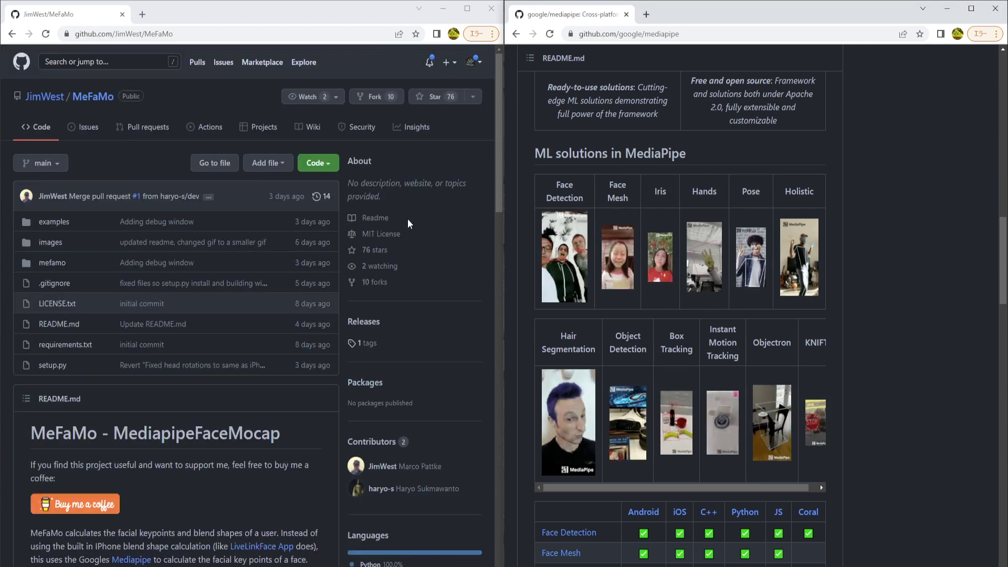
scroll(408, 218, "down", 9)
scroll(408, 219, "down", 5)
scroll(408, 219, "up", 12)
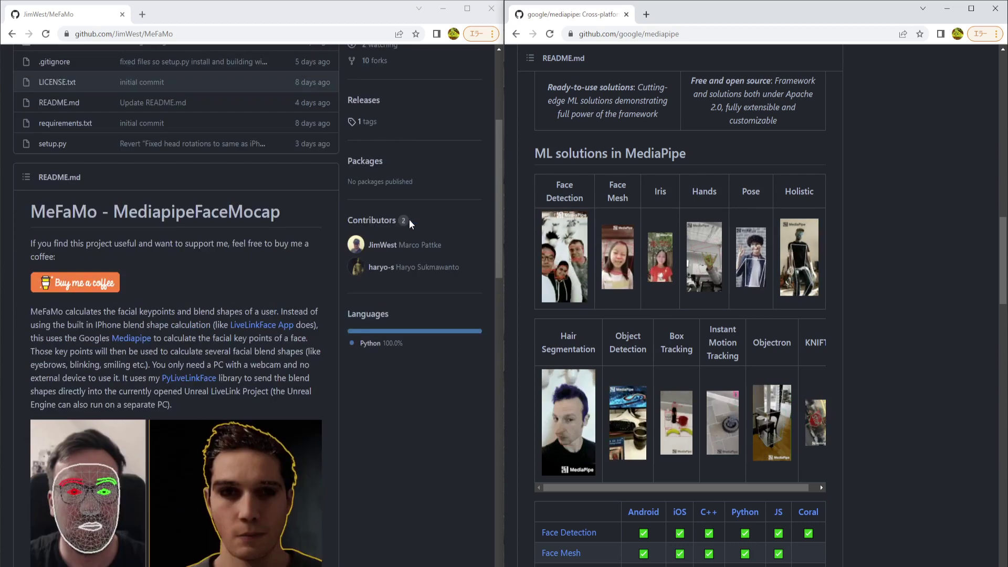
left_click(366, 232)
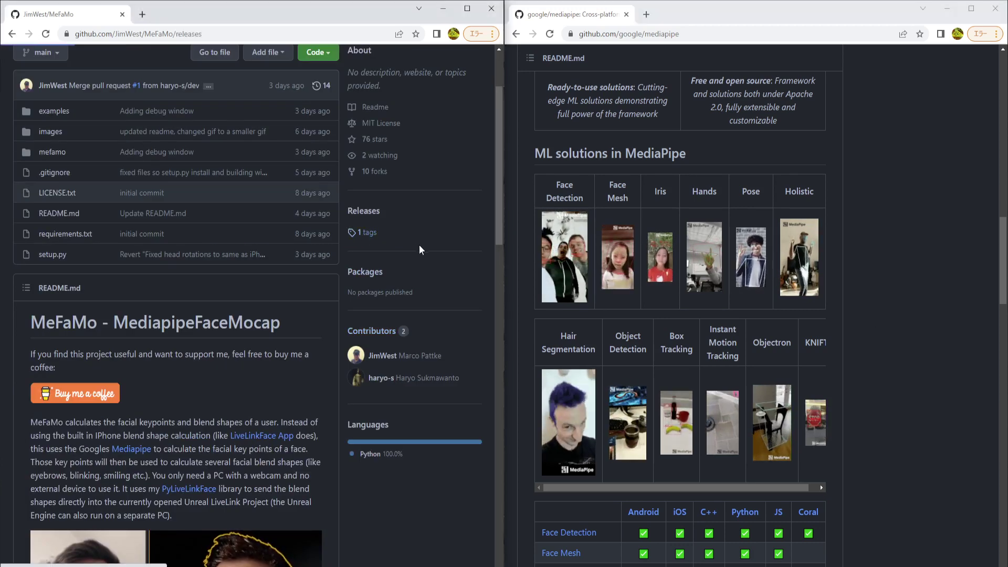
left_click(137, 331)
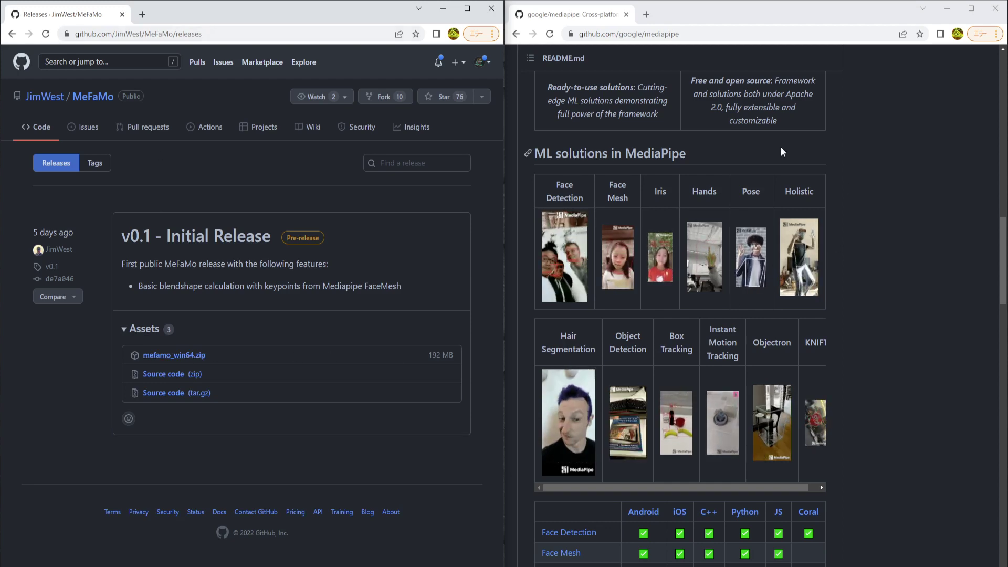
scroll(836, 238, "down", 9)
scroll(835, 238, "up", 9)
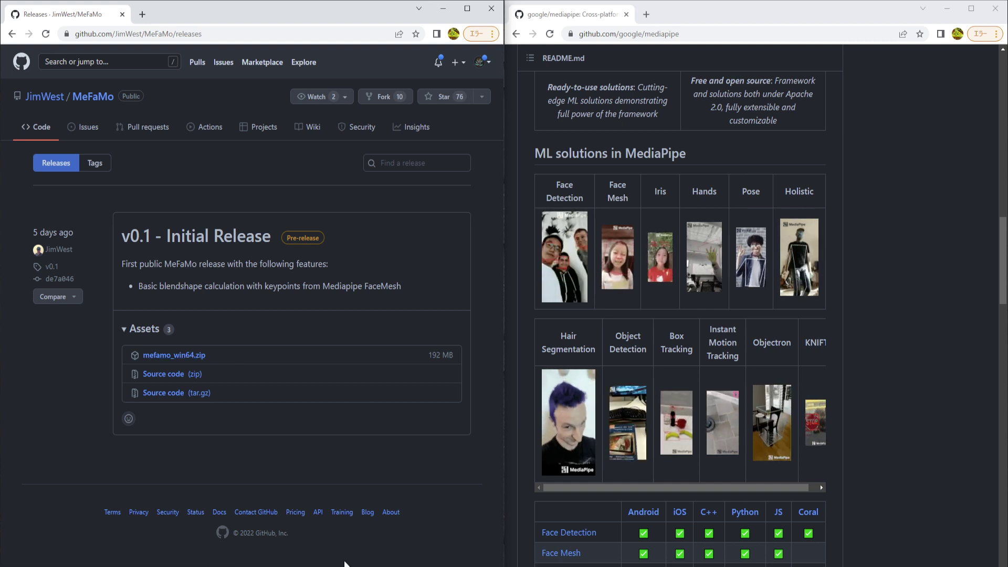
Bring Command Prompt forward beside the browser and move the mefamo_win64 folder window aside.
left_click(125, 252)
left_click(303, 385)
left_click(280, 208)
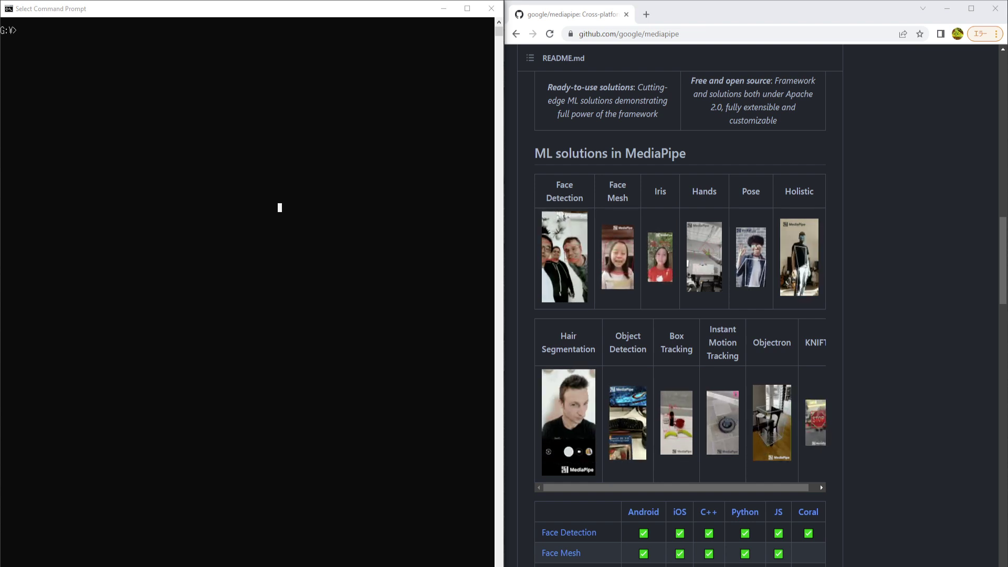
left_click(965, 149)
left_click_drag(965, 136, 512, 121)
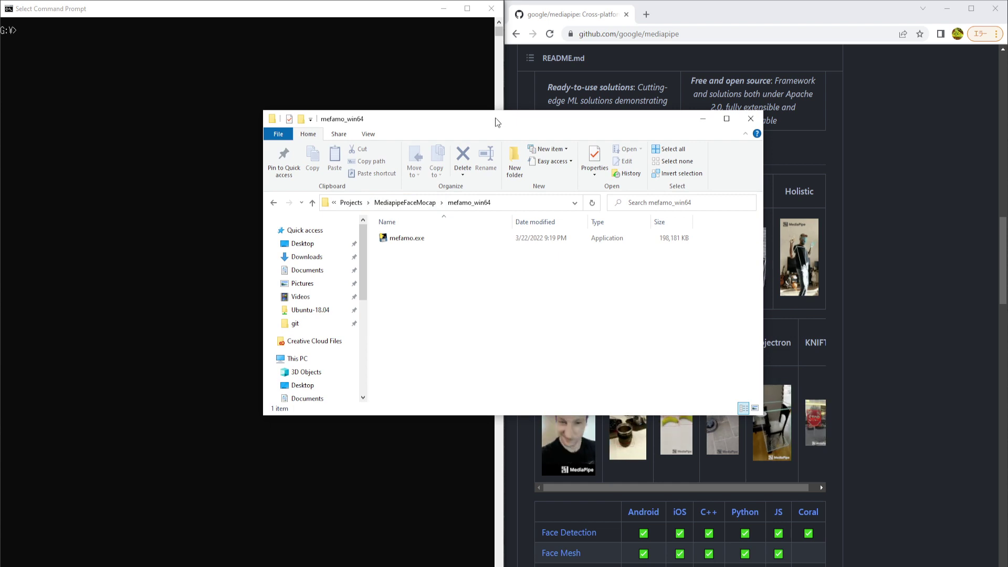
left_click_drag(495, 118, 1007, 110)
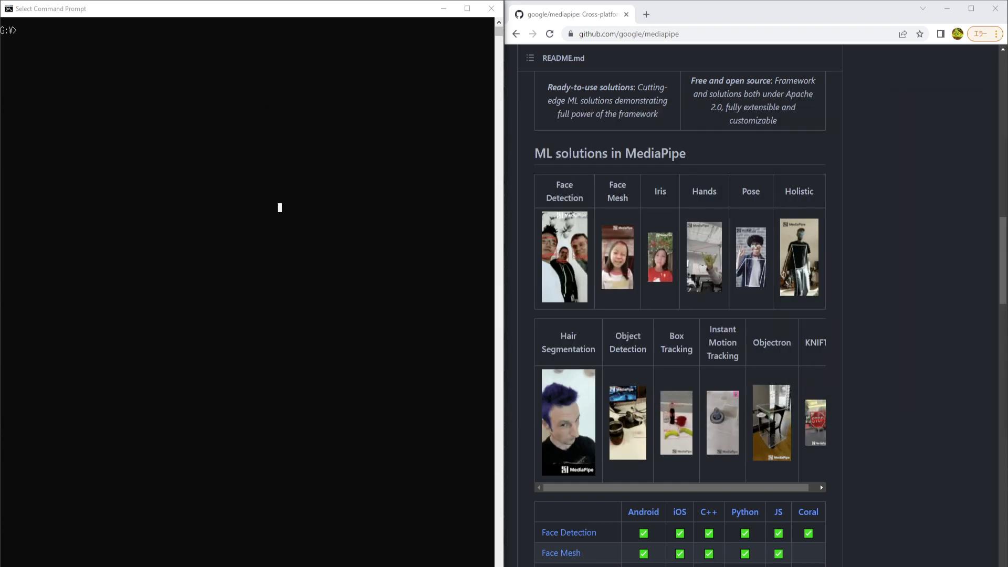
Switch the console to drive G: with g: and begin a cd command.
left_click(159, 97)
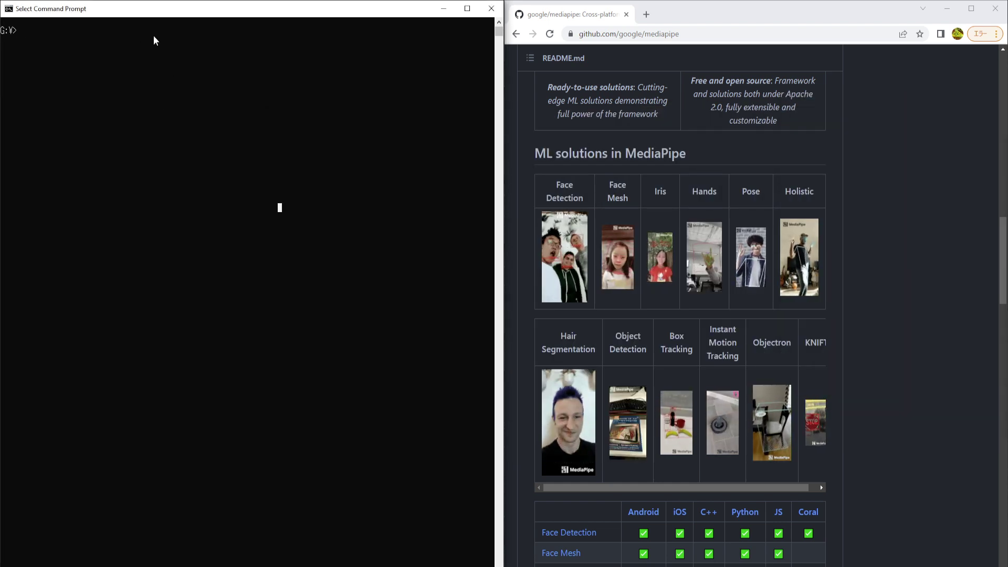
left_click(259, 112)
key("Escape")
type("cd")
key("BackSpace")
key("BackSpace")
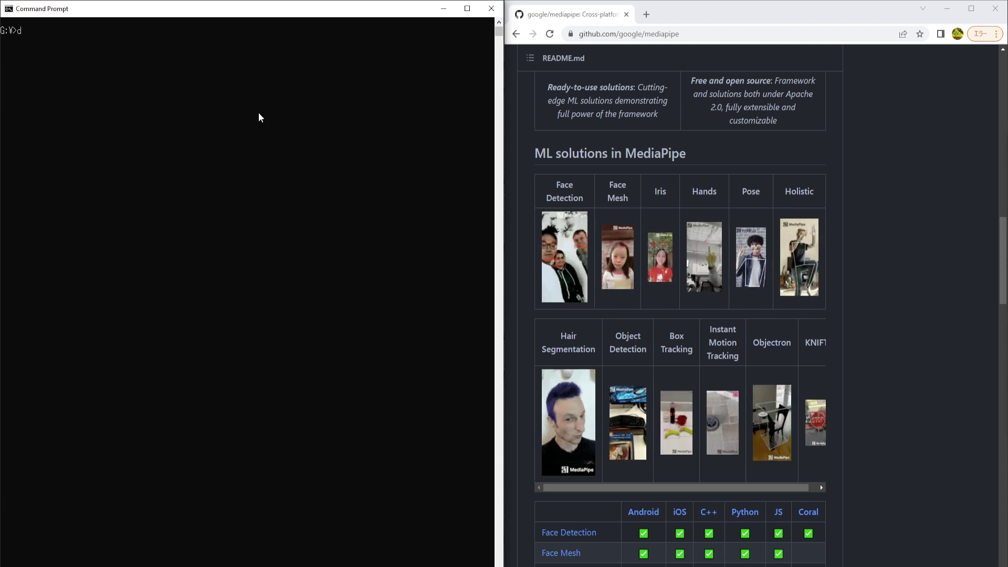
type("g:")
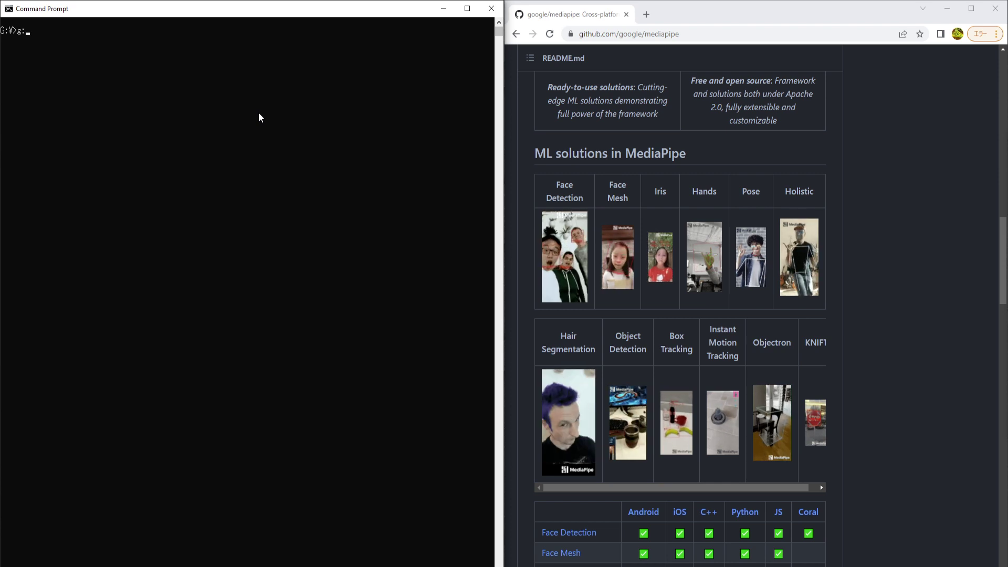
key("Return")
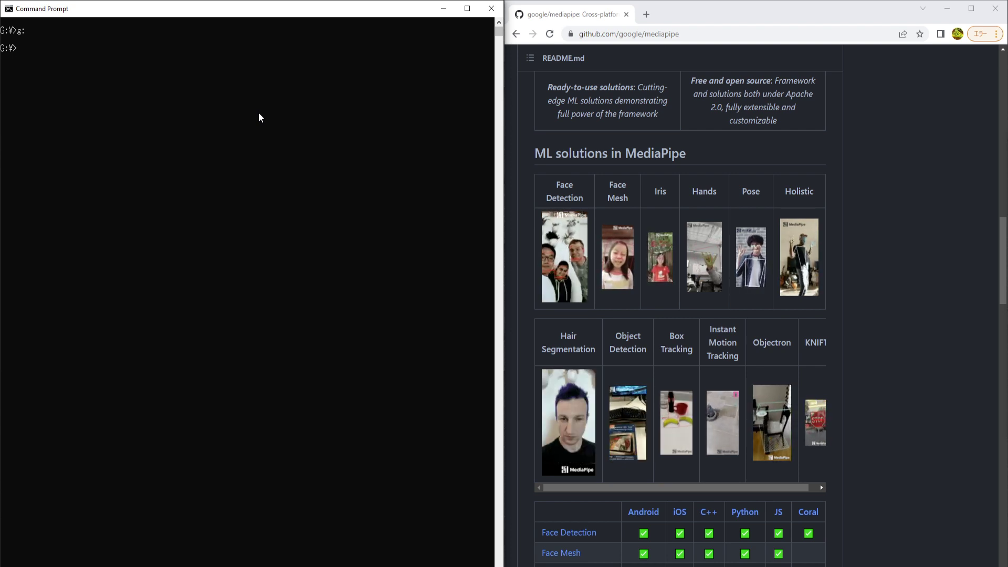
type("cd")
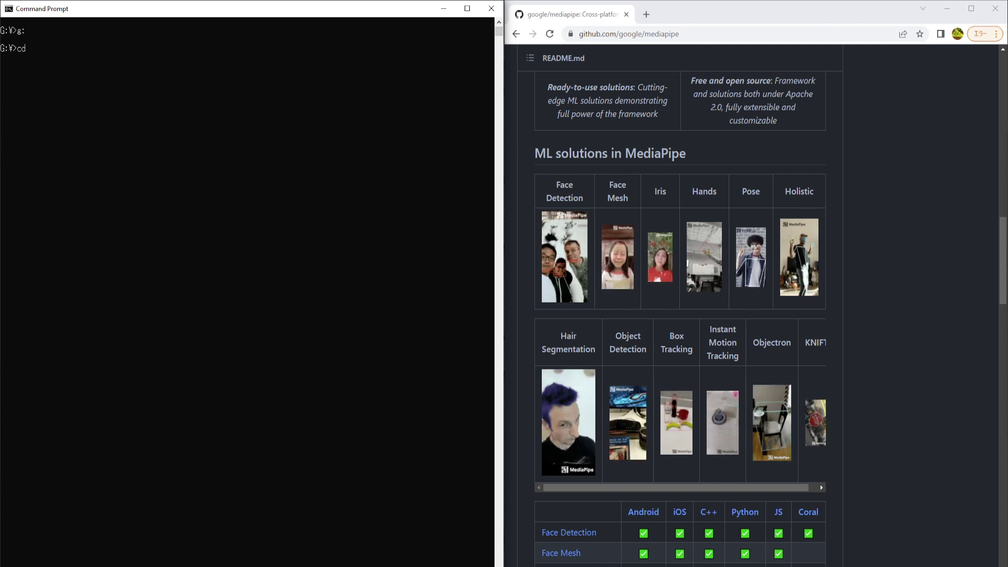
Change into G:\Projects\MediapipeFaceMocap\mefamo_win64 using the path dragged from Explorer's address bar.
left_click_drag(1007, 120, 697, 120)
left_click(559, 203)
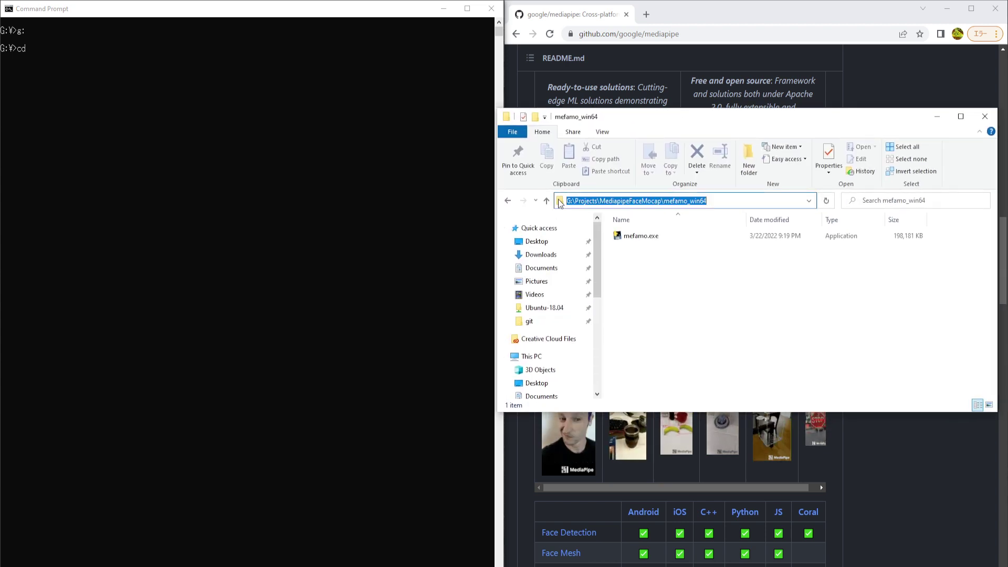
left_click_drag(558, 199, 363, 159)
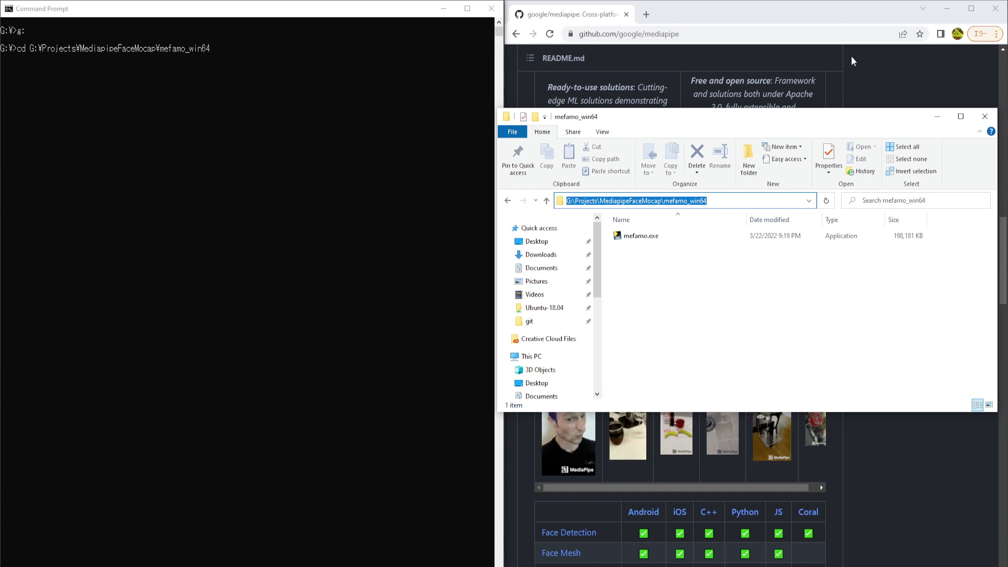
key("alt+F4")
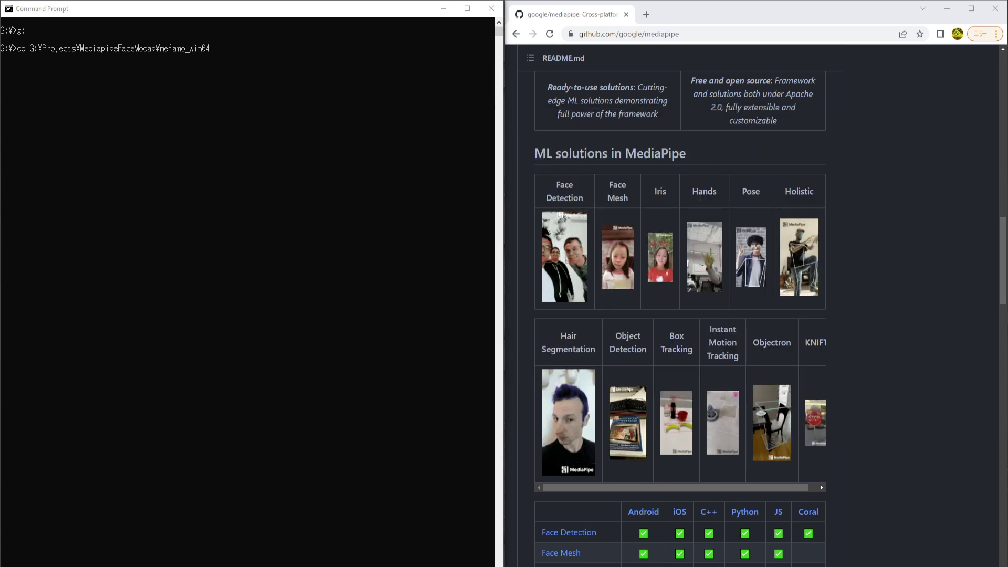
left_click(340, 135)
key("Return")
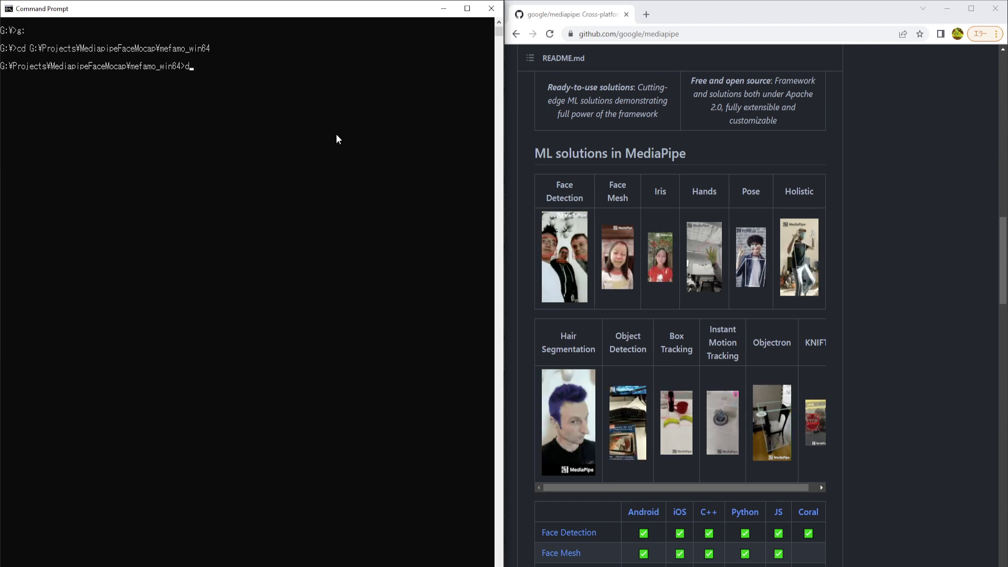
List the folder with dir, showing mefamo.exe, and type mefamo.exe at the prompt.
type("dir")
key("Return")
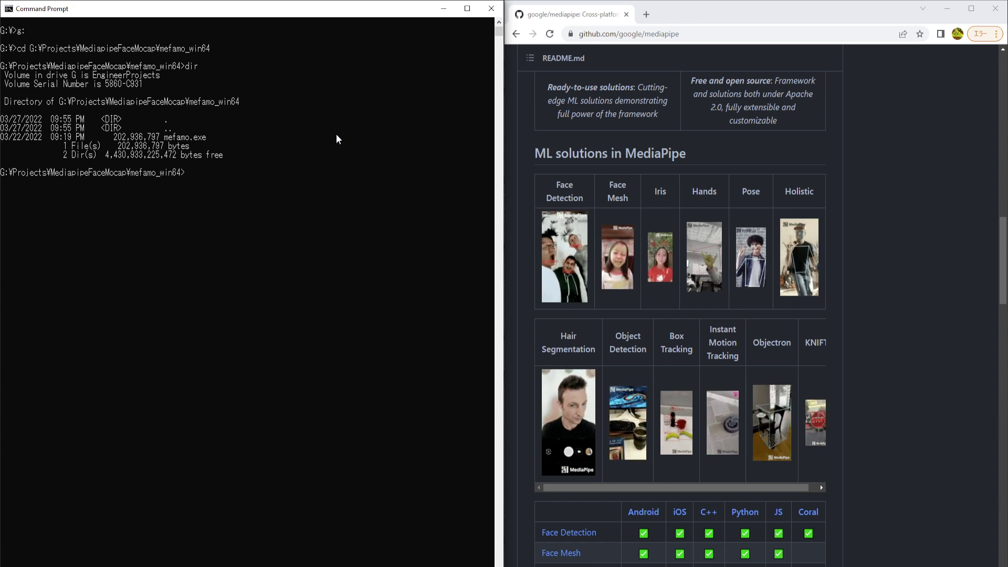
type("mefamo.exe")
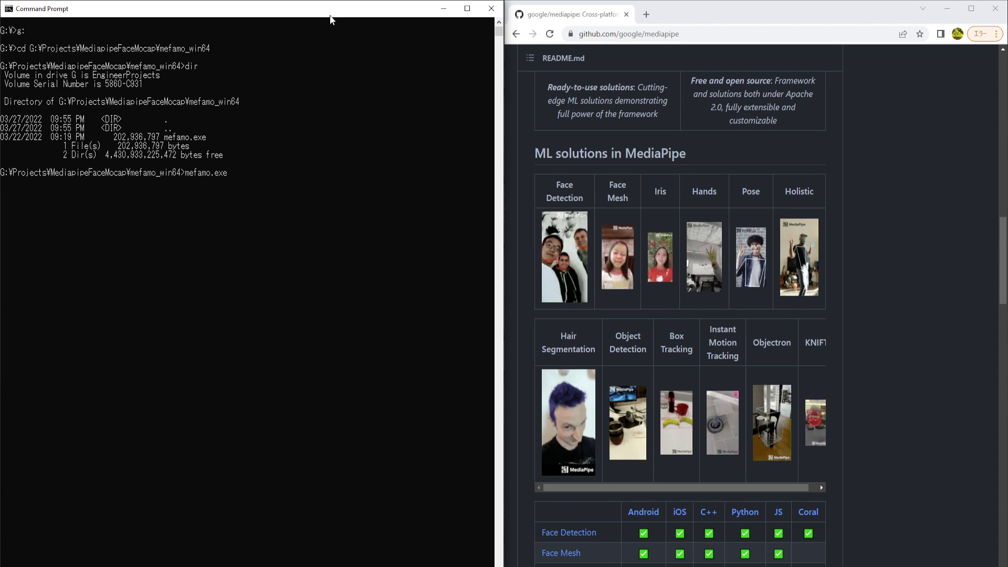
Arrange the console beside the browser and open the MeFaMo repository main page.
left_click_drag(324, 17, 332, 43)
left_click_drag(63, 15, 614, 15)
left_click_drag(391, 42, 402, 39)
left_click(399, 206)
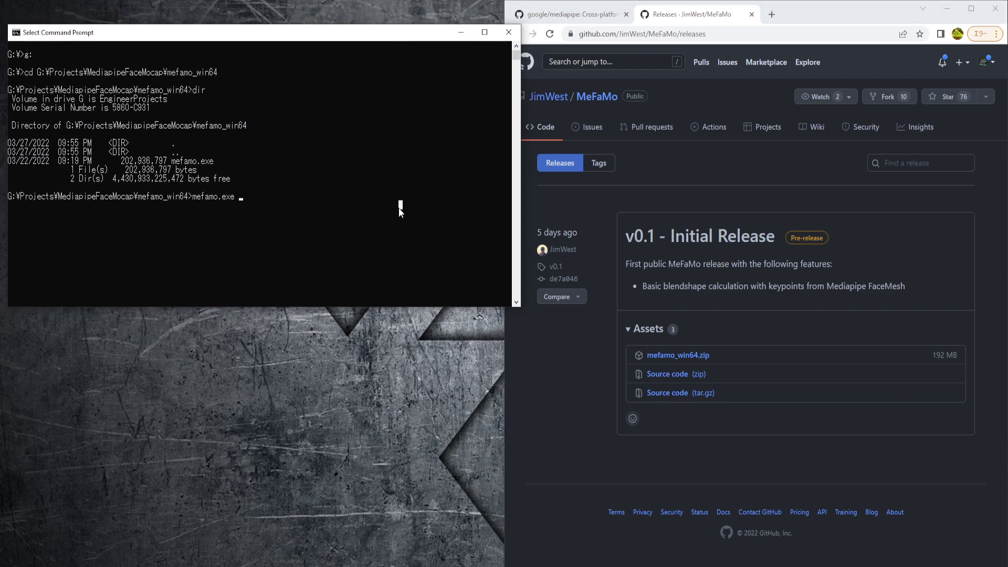
left_click(590, 100)
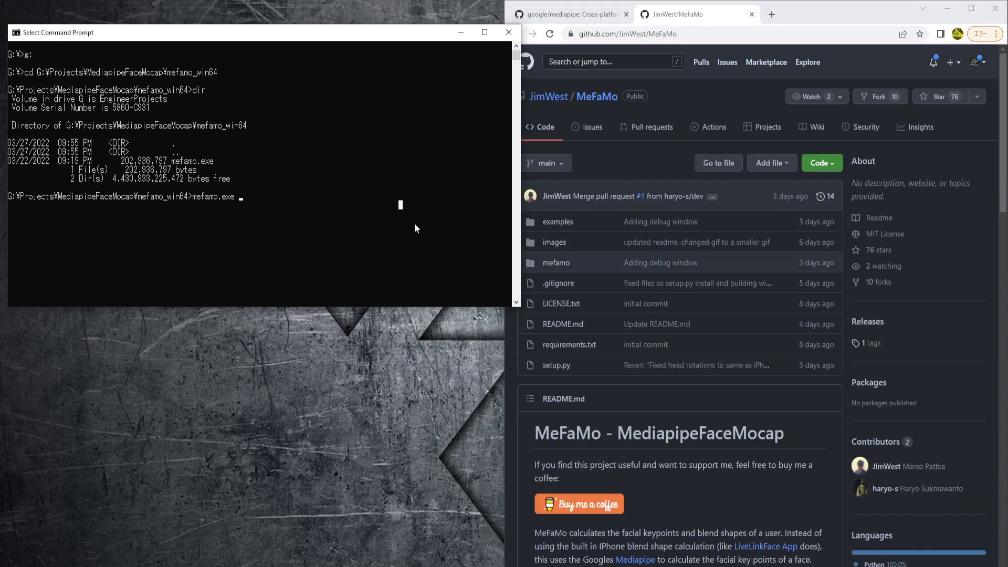
Add --input to the mefamo.exe command while checking the readme's usage section.
type("--input")
key("BackSpace")
scroll(757, 309, "down", 12)
scroll(758, 315, "down", 10)
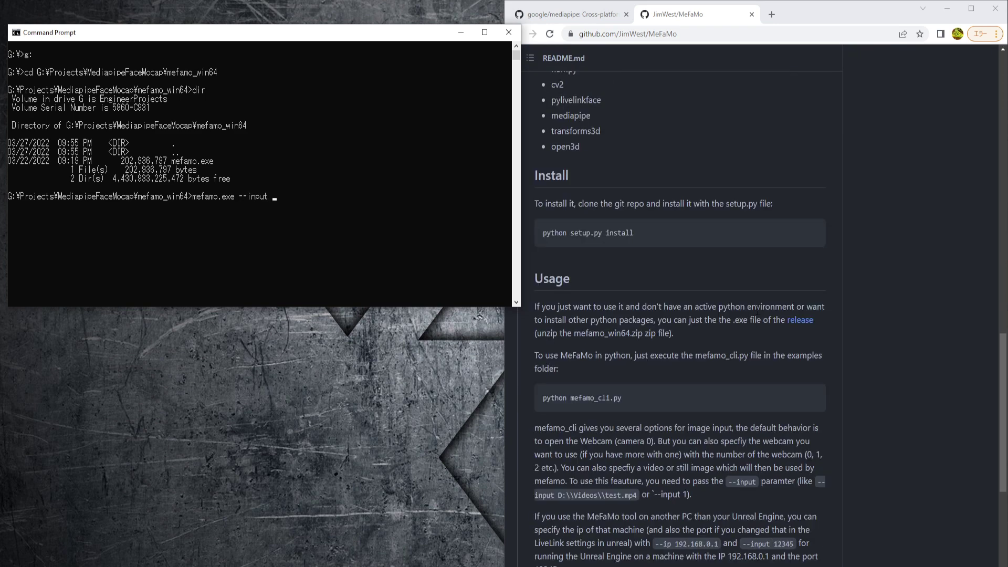
left_click(409, 169)
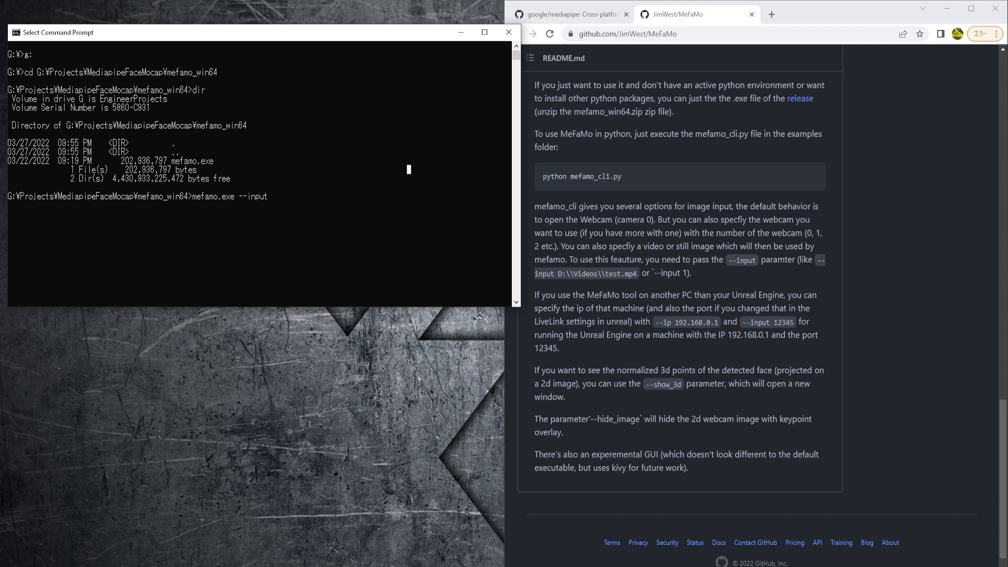
Run mefamo.exe --input 0, which shows only the Animaze Virtual Camera feed.
left_click(361, 160)
type("0")
key("Return")
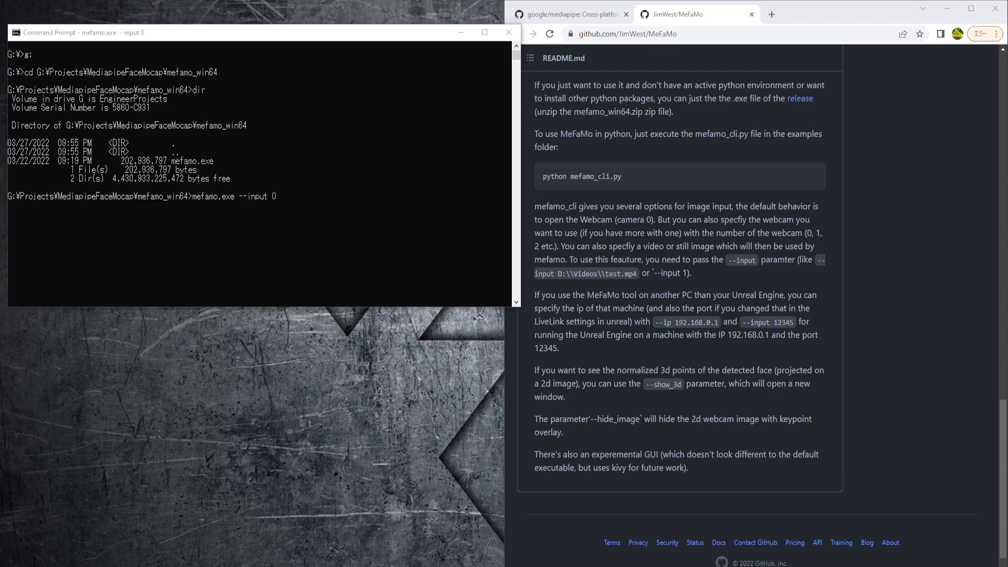
left_click(363, 181)
key("Escape")
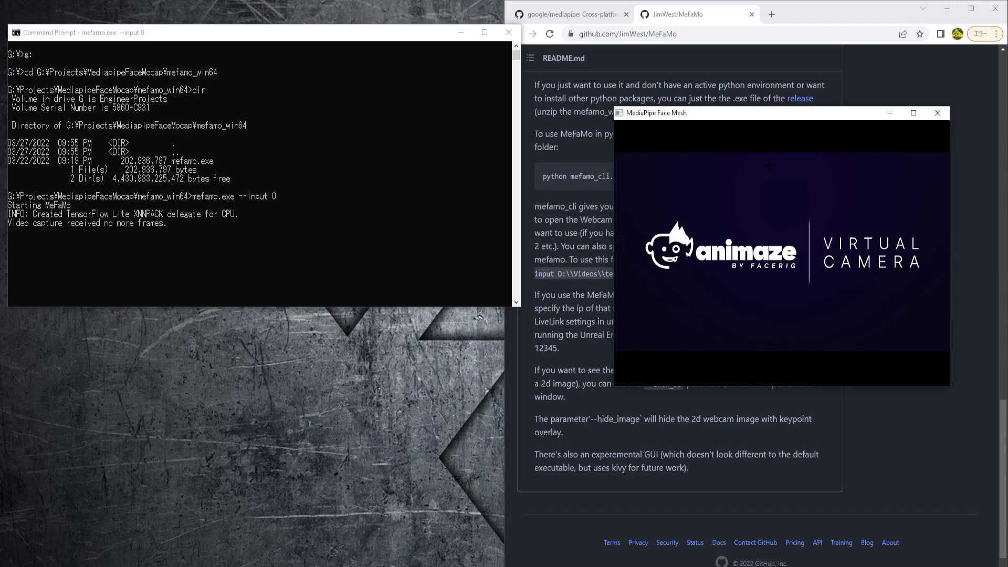
Rerun MeFaMo with --input 1, getting a black Face Mesh window until capture stops.
left_click(397, 198)
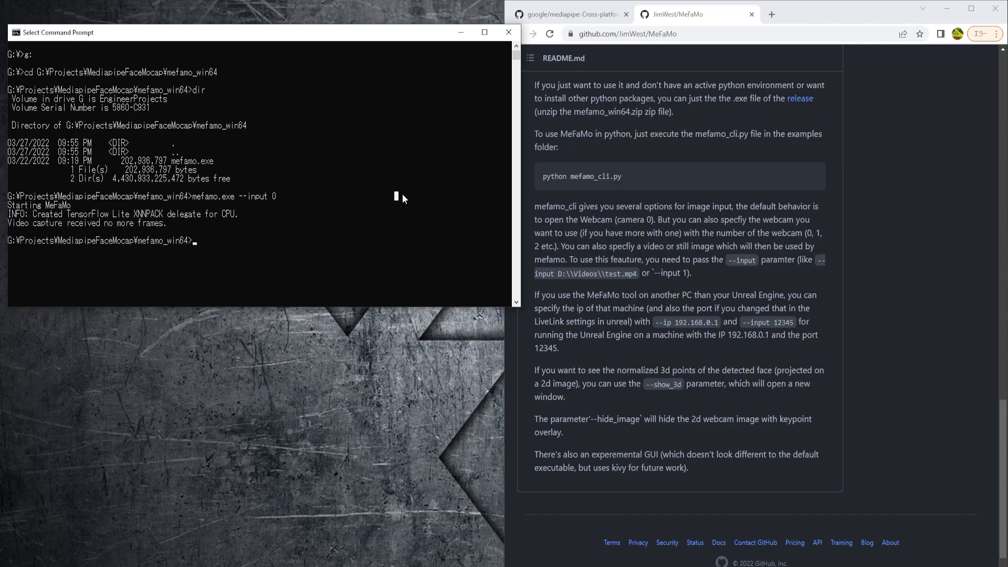
key("Up")
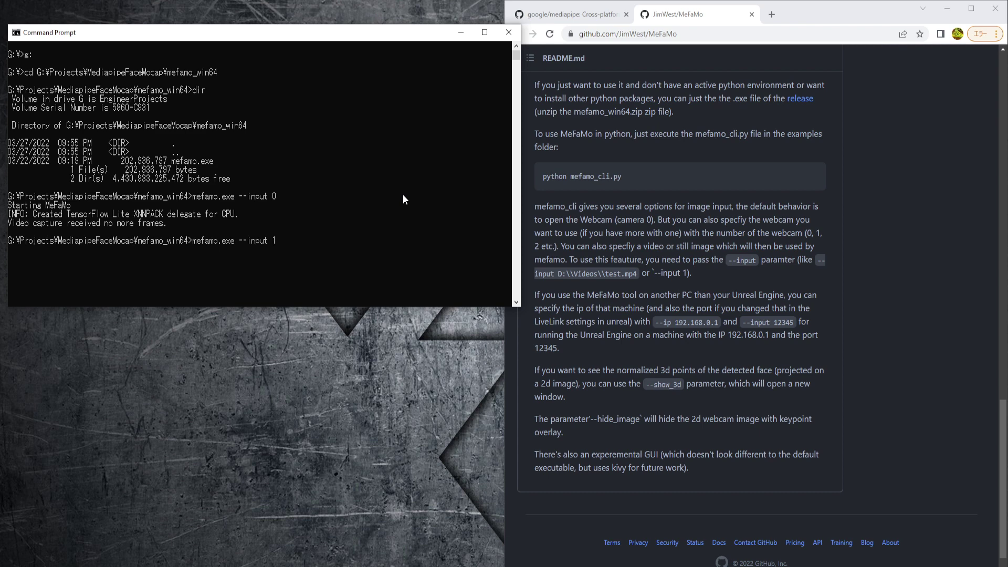
key("Return")
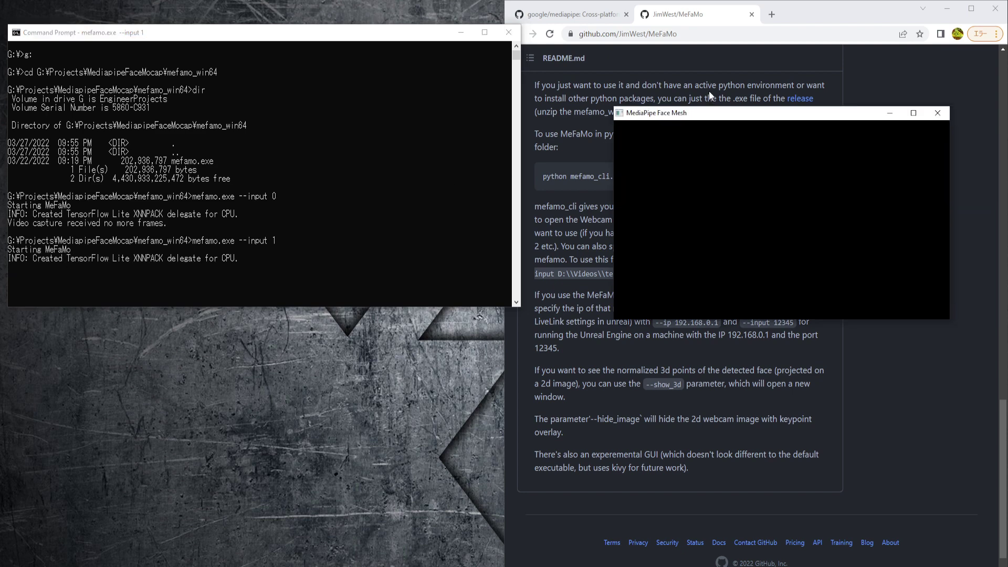
left_click_drag(698, 117, 673, 123)
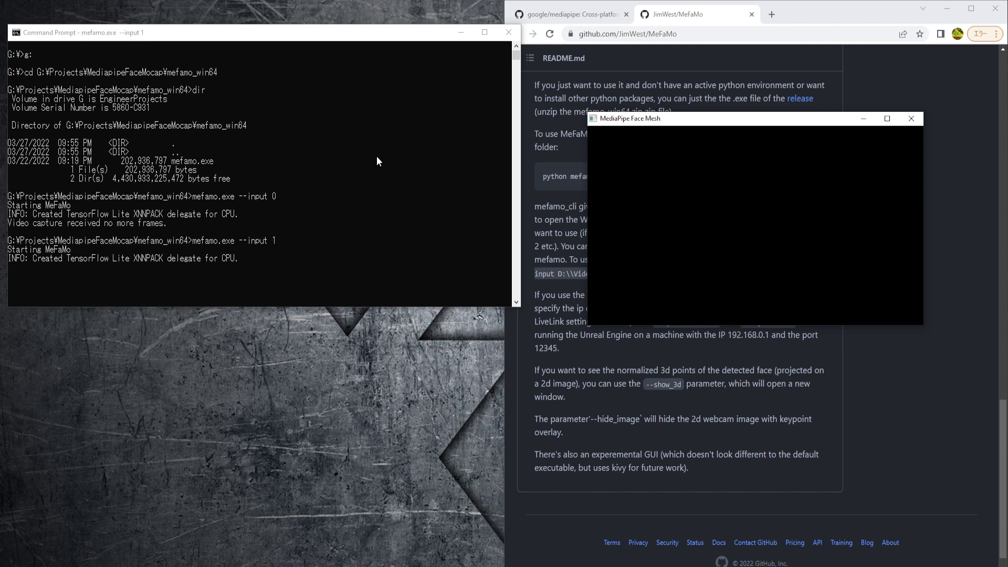
left_click_drag(660, 120, 645, 133)
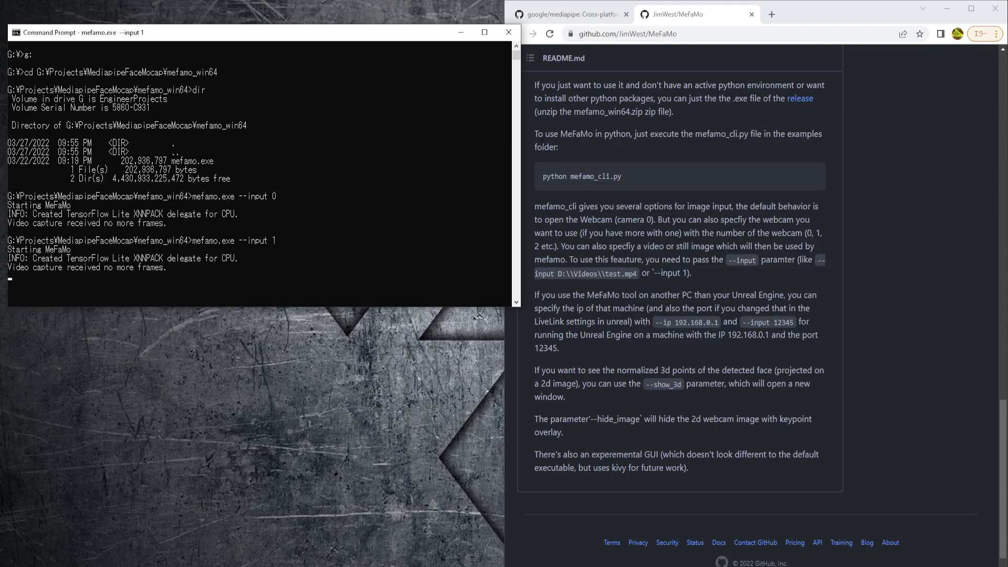
Rerun MeFaMo with --input 2 so the face mesh tracks the live webcam.
left_click(349, 196)
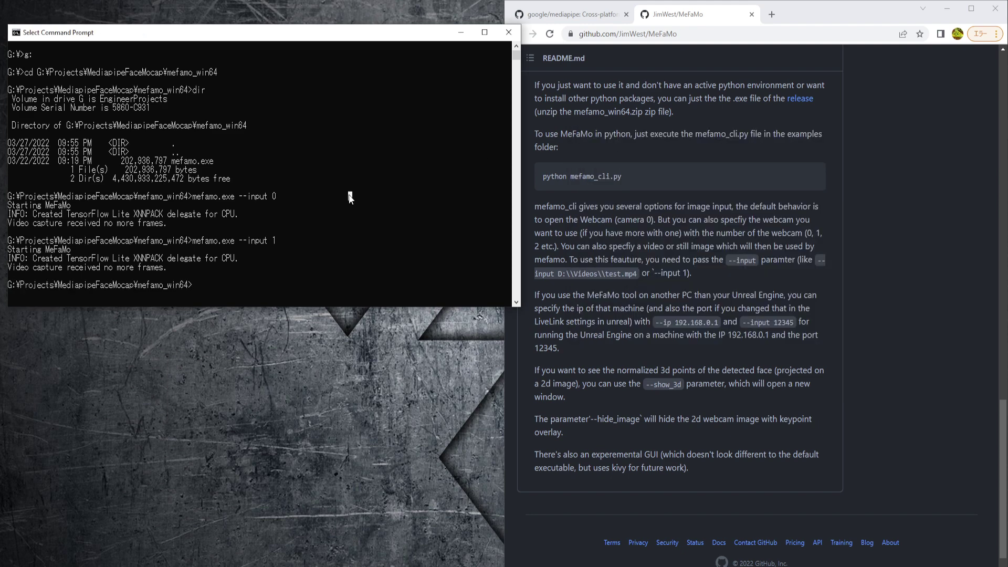
key("Up")
key("BackSpace")
type("2")
key("Return")
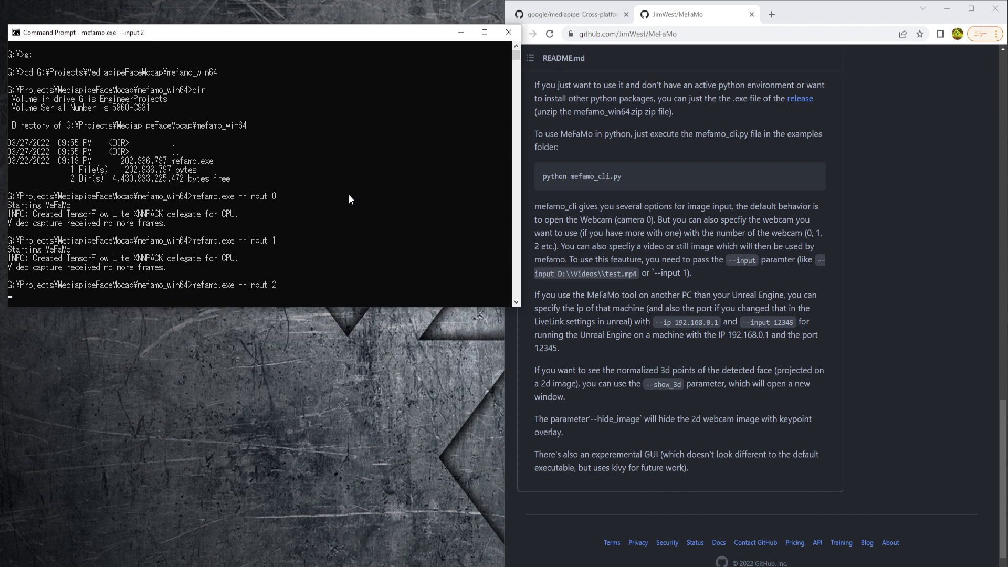
key("Return")
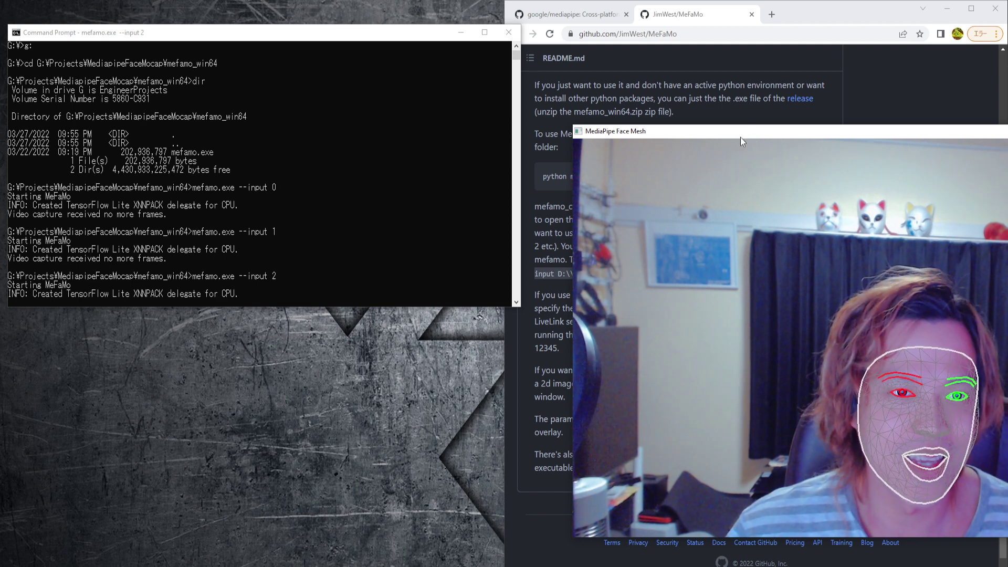
Move the MediaPipe Face Mesh window up to the left side of the screen.
left_click_drag(738, 135, 195, 79)
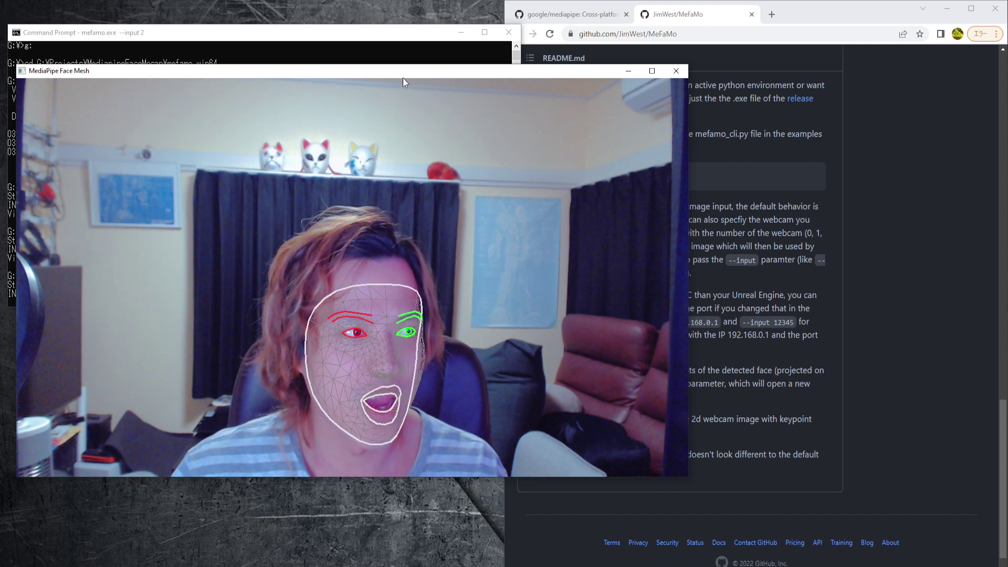
mouse_move(398, 76)
left_mouse_down()
mouse_move(377, 75)
mouse_move(402, 78)
left_mouse_up()
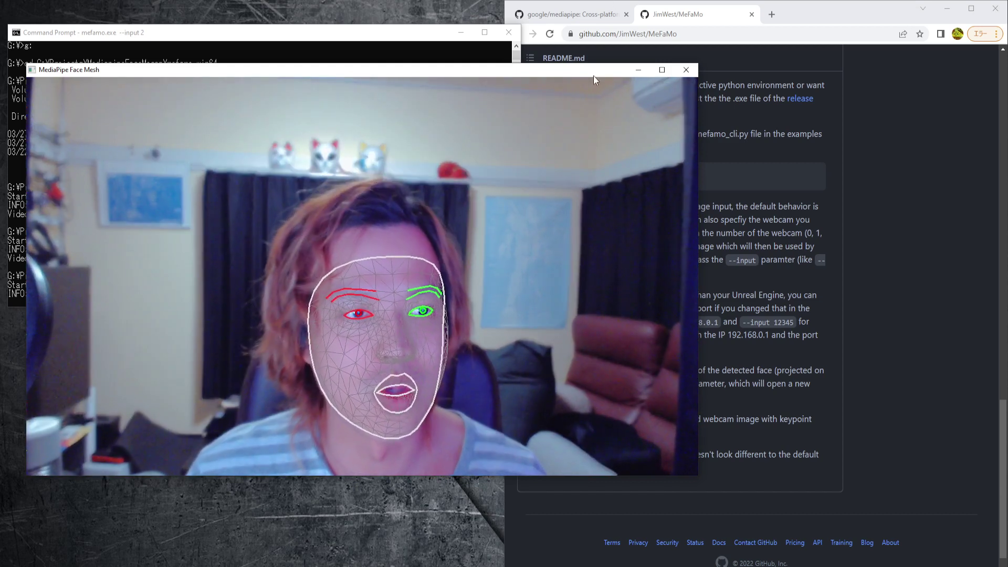
left_click_drag(593, 75, 501, 69)
Select BP_MonkeyKingCloth in the World Outliner and confirm LLink Face Subj is Python_LiveLinkFace.
left_click(577, 530)
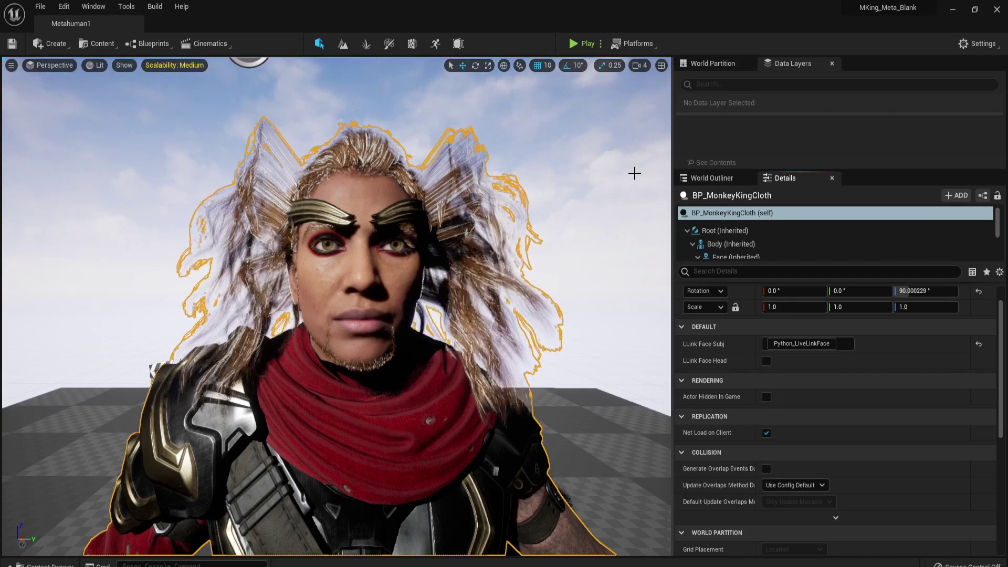
left_click(576, 212)
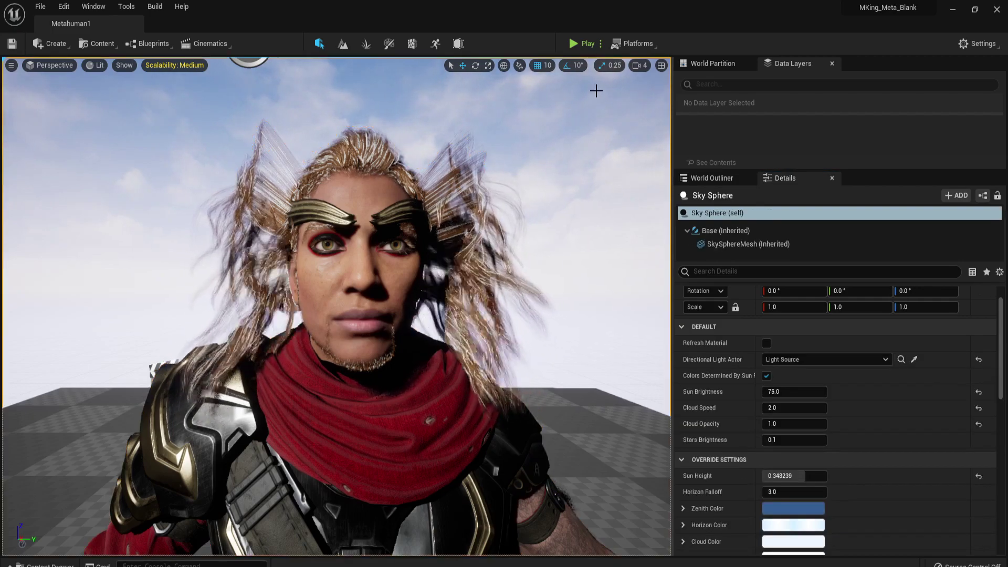
left_click(729, 181)
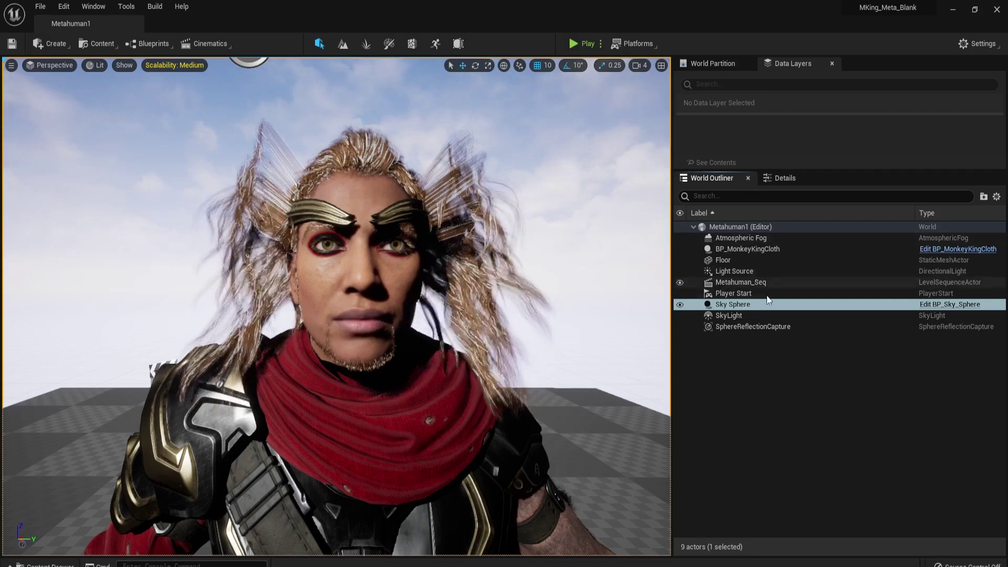
left_click(750, 247)
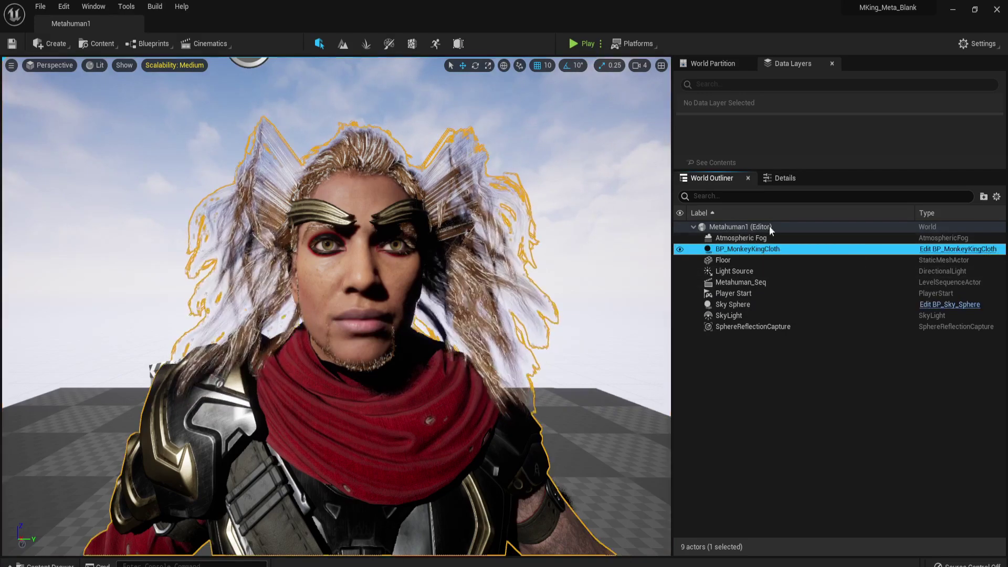
left_click(784, 179)
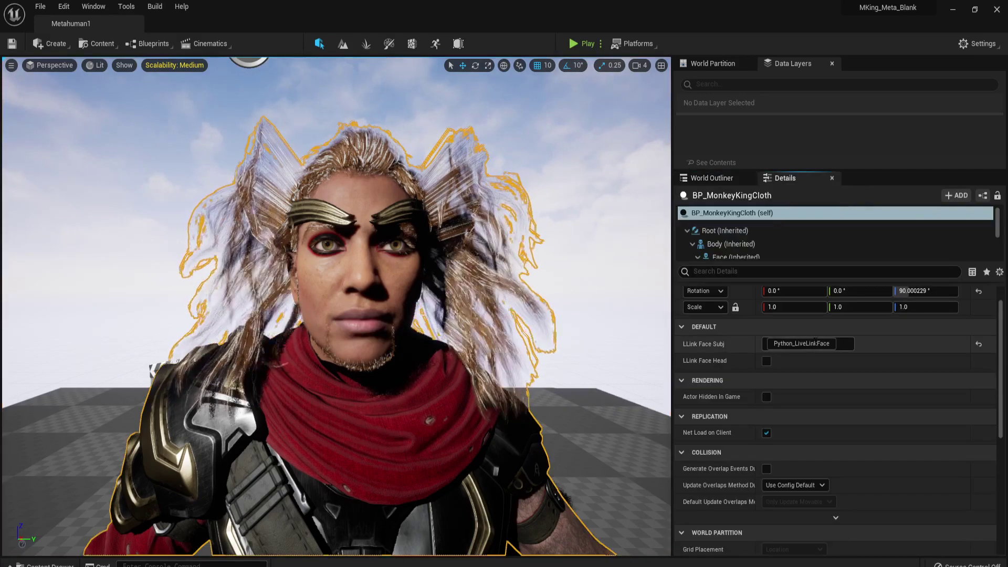
scroll(832, 358, "up", 2)
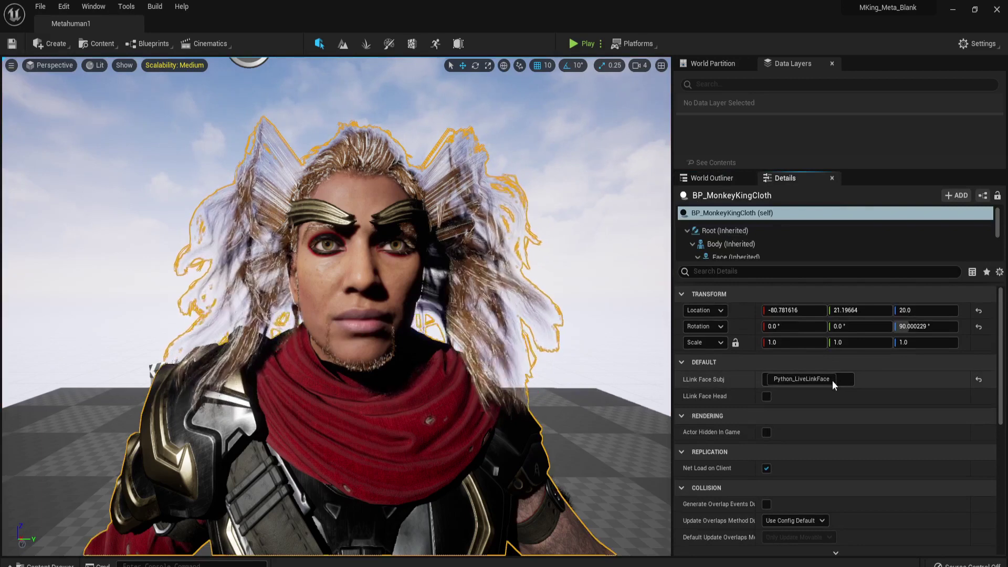
left_click(836, 380)
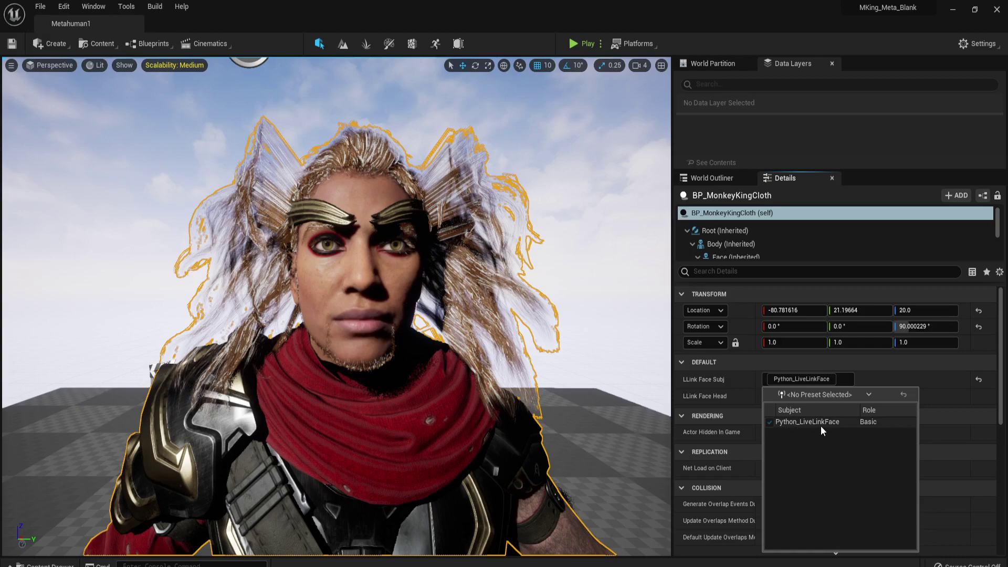
left_click(886, 377)
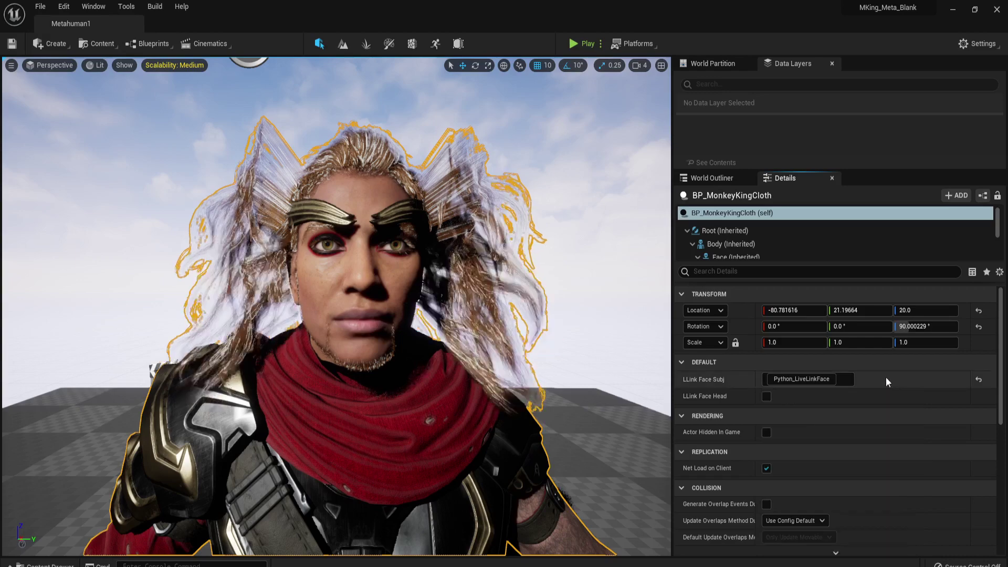
Play the level, move toward the MonkeyKing character, and place the Face Mesh window beside it.
left_click(579, 49)
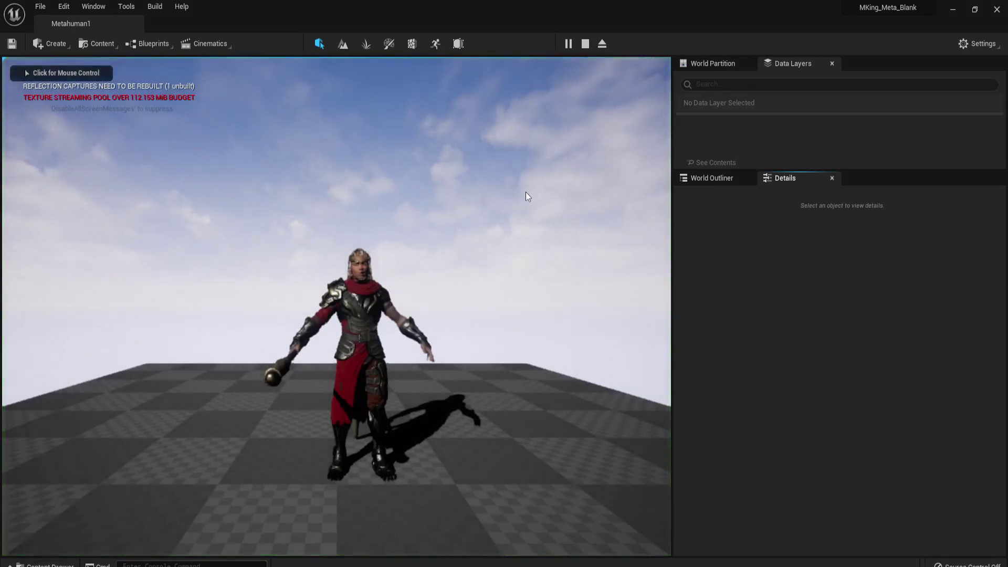
left_click(537, 202)
key("w")
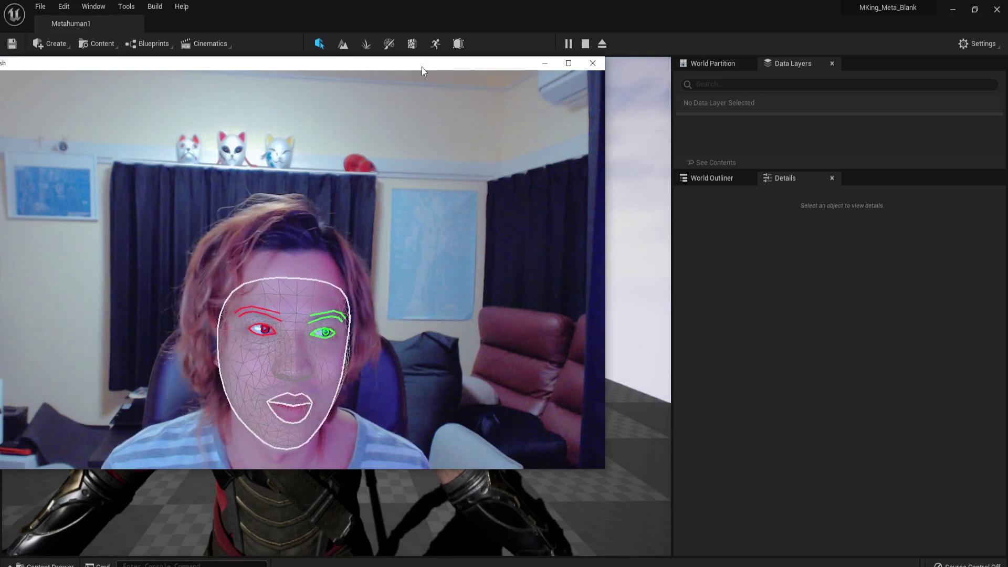
left_click_drag(422, 70, 896, 87)
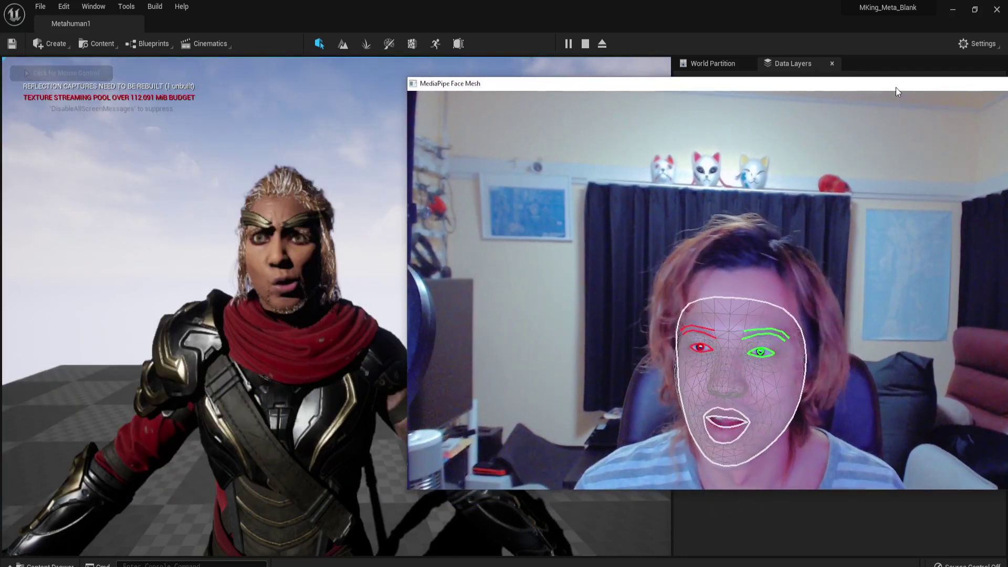